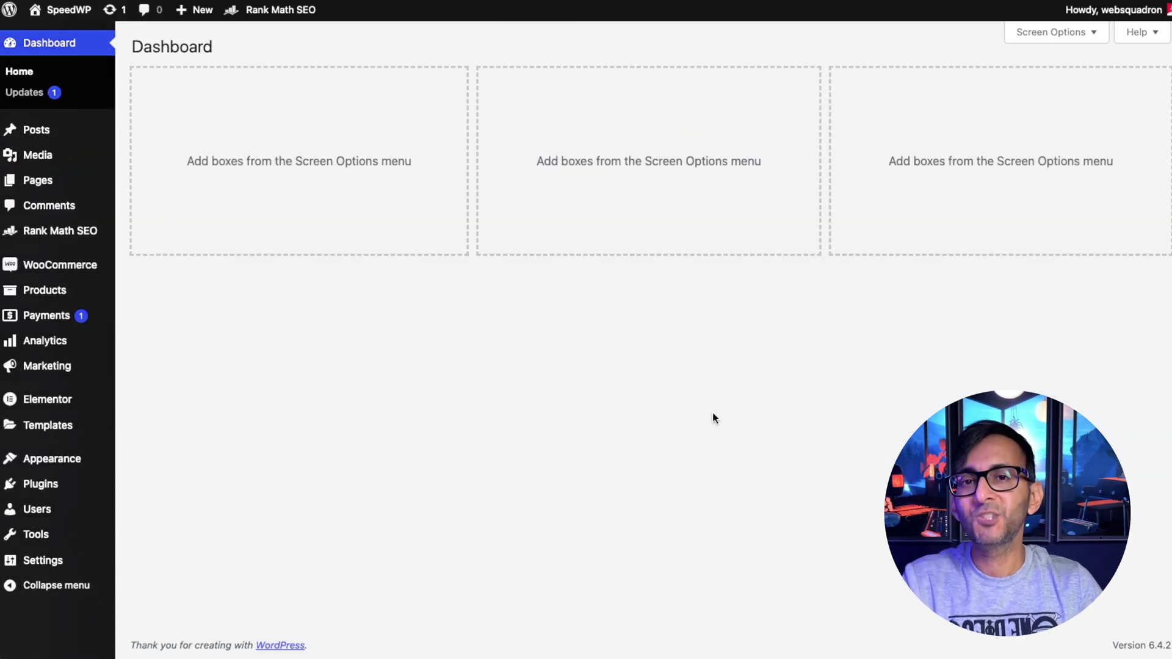
Step: Open the Settings > Media page in WordPress admin
{"action": "mouse_move", "coordinate": [104, 560]}
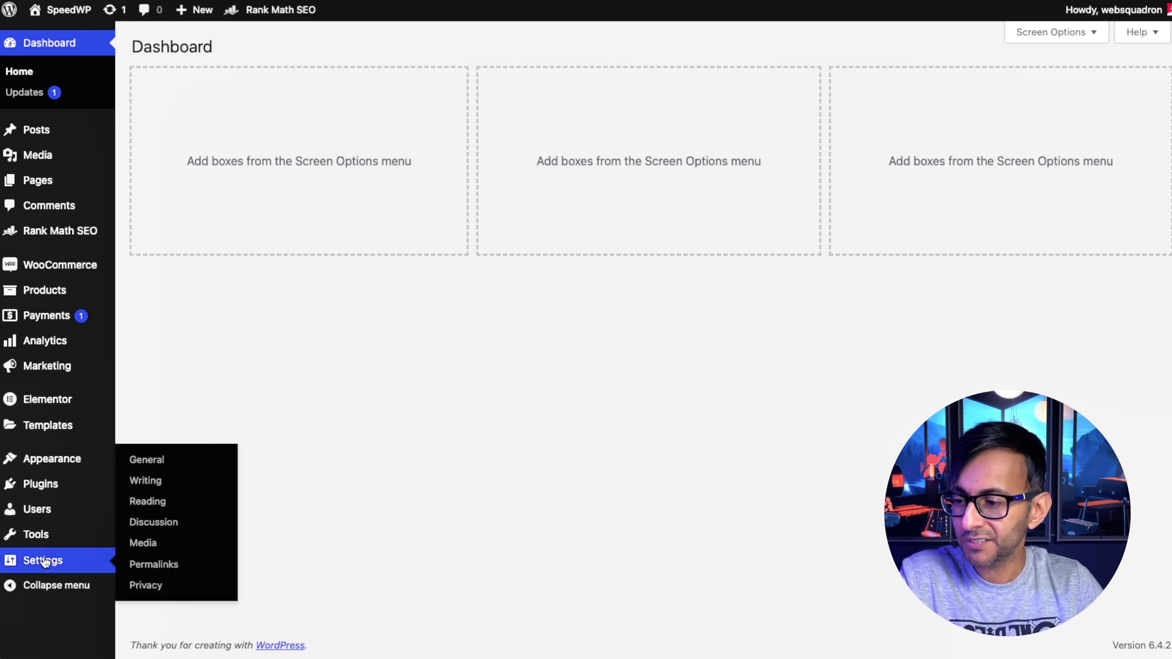
{"action": "left_click", "coordinate": [161, 546]}
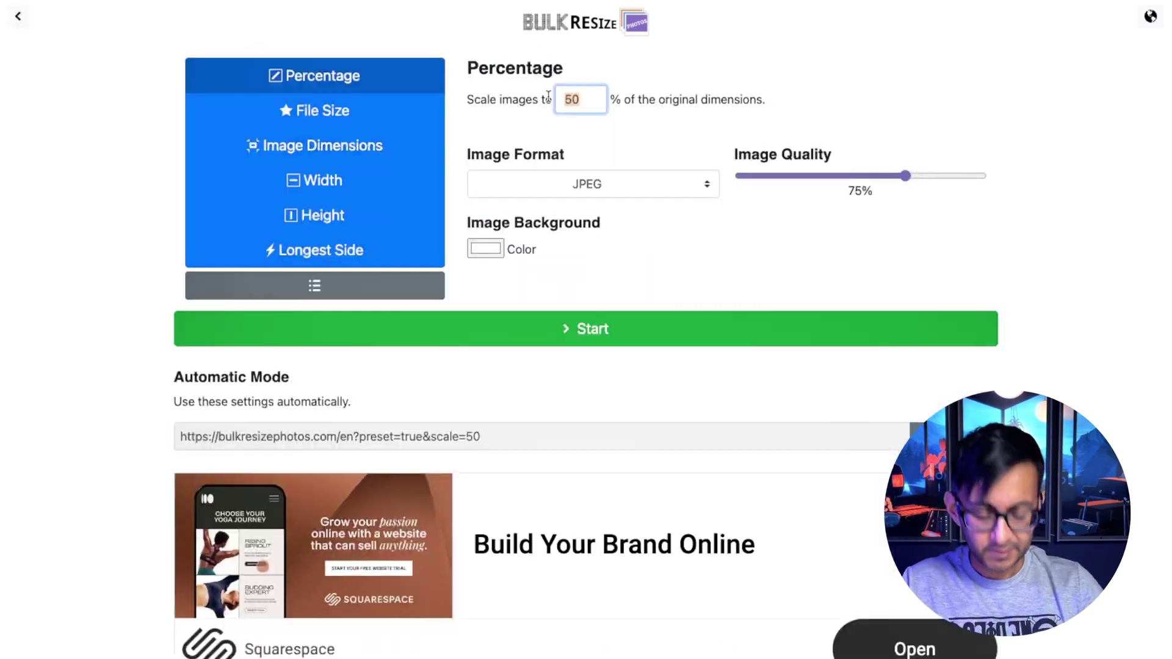
Step: Convert the image batch to WEBP at 100% size and 80% quality
{"action": "type", "text": "100"}
{"action": "left_click", "coordinate": [558, 185]}
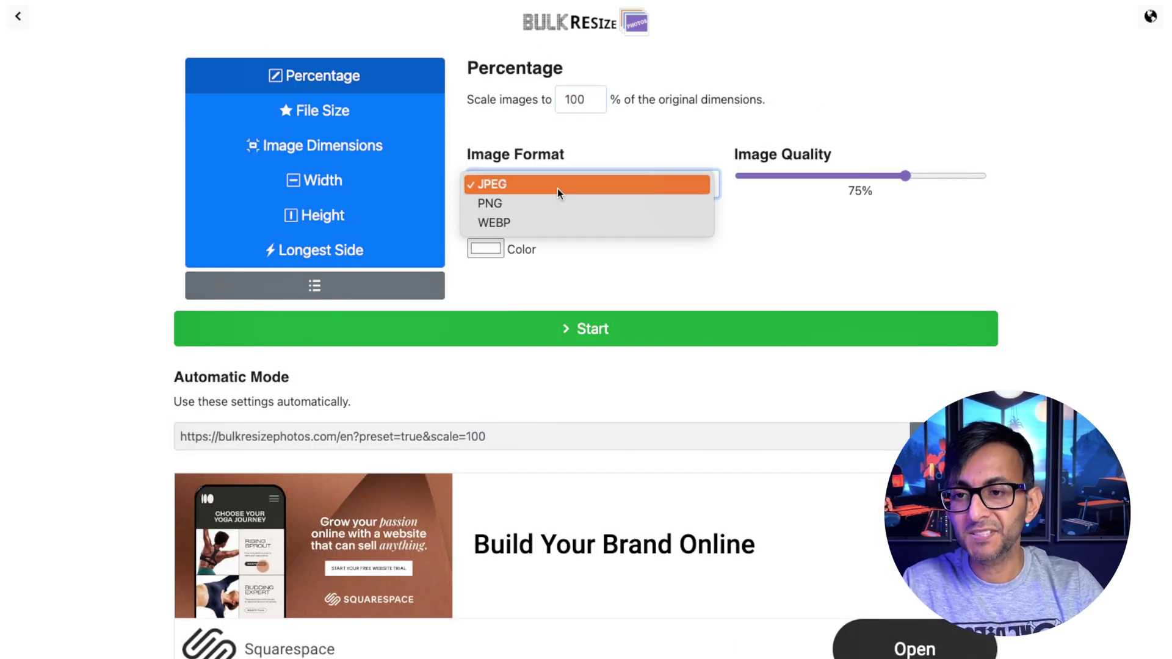
{"action": "left_click", "coordinate": [559, 224]}
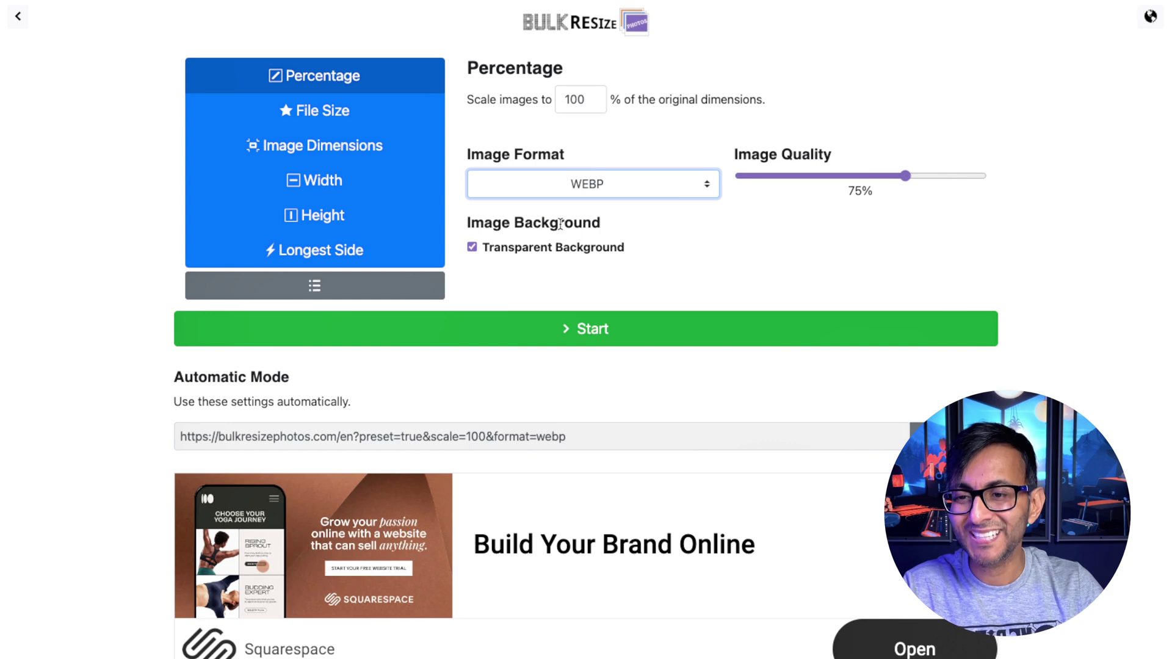
{"action": "left_click_drag", "start_coordinate": [905, 176], "coordinate": [920, 176]}
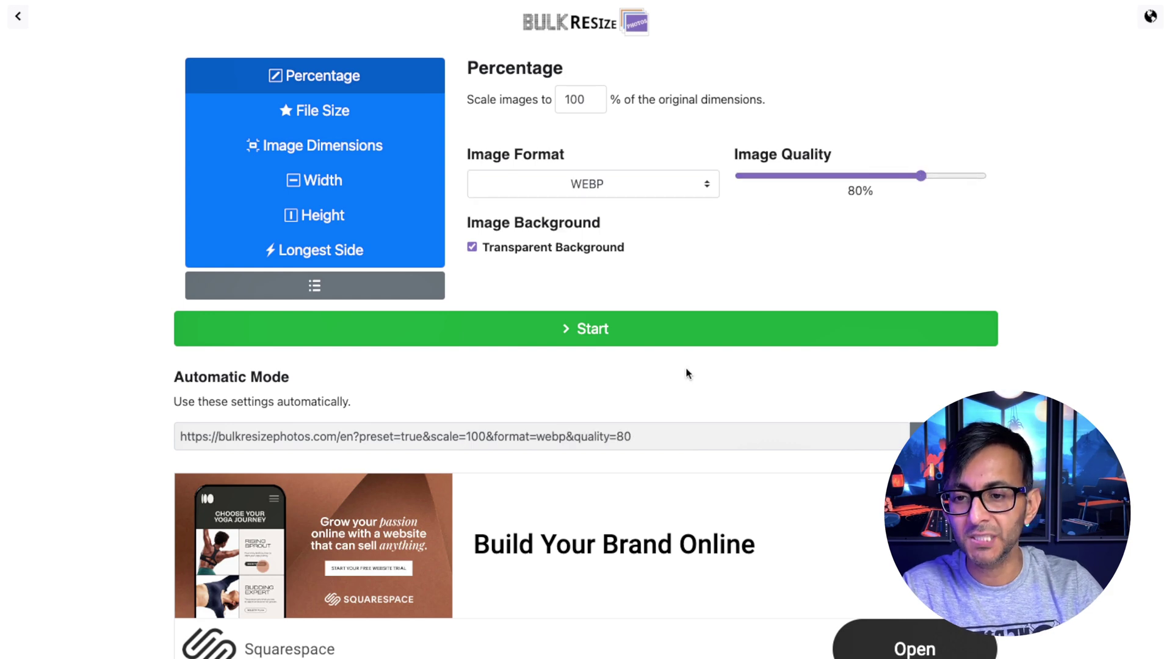
{"action": "left_click", "coordinate": [687, 330]}
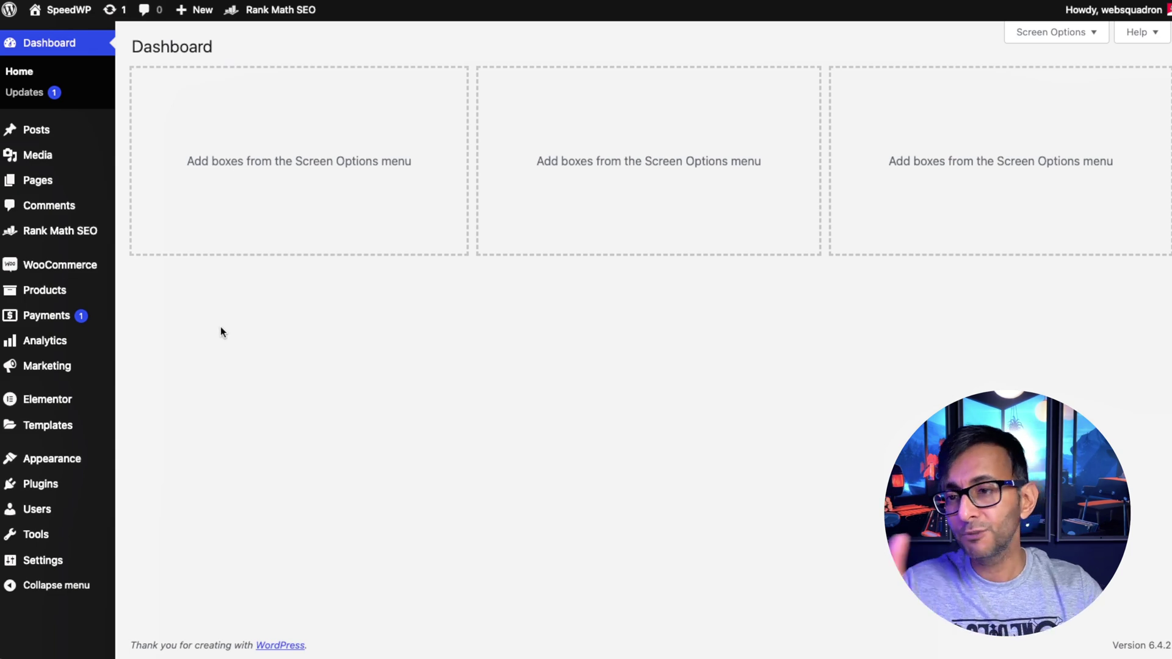
Step: Add a weight-500 variation to the Raleway custom font in Elementor Custom Fonts
{"action": "left_click", "coordinate": [149, 427]}
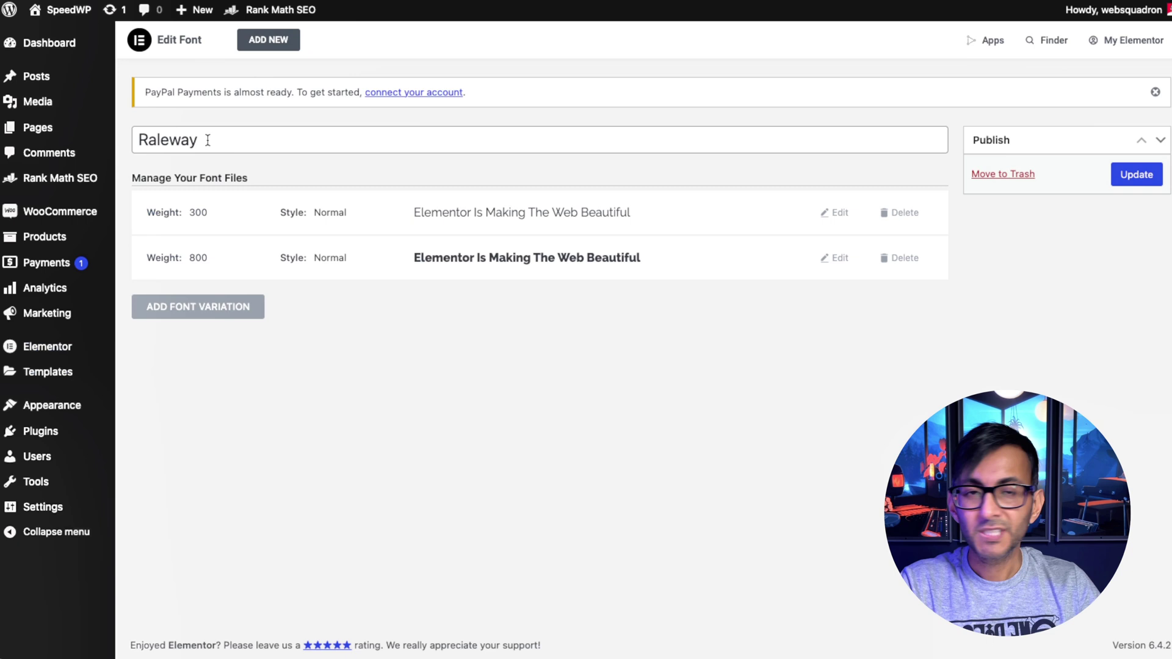
{"action": "left_click", "coordinate": [222, 313]}
{"action": "left_click", "coordinate": [232, 310]}
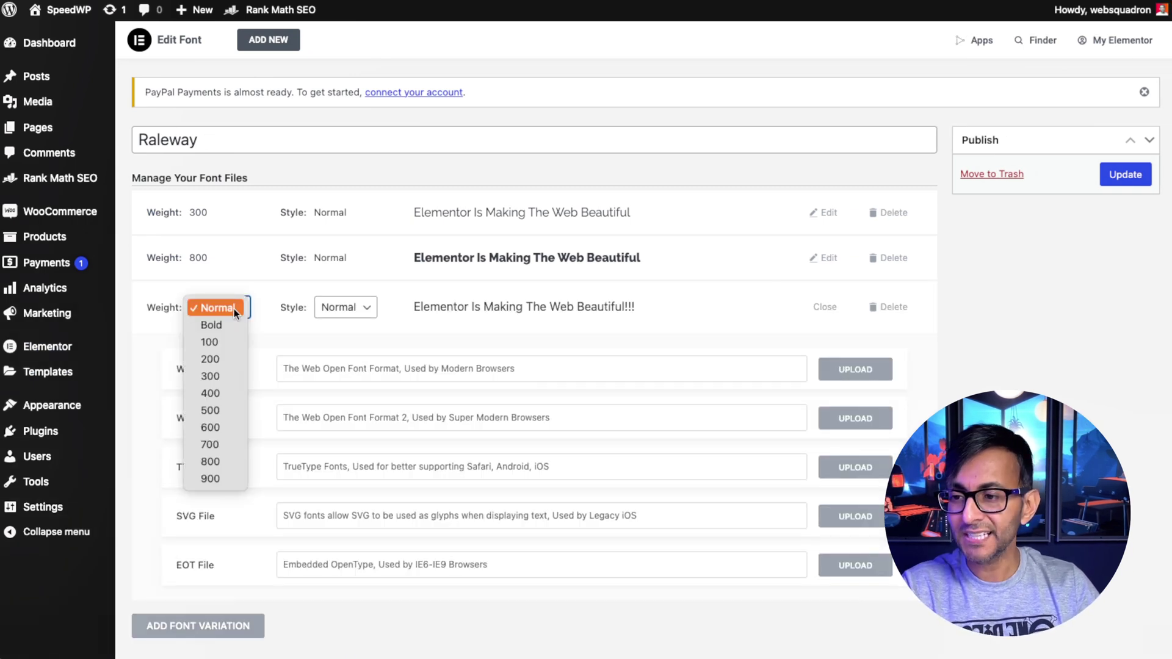
{"action": "left_click", "coordinate": [211, 410]}
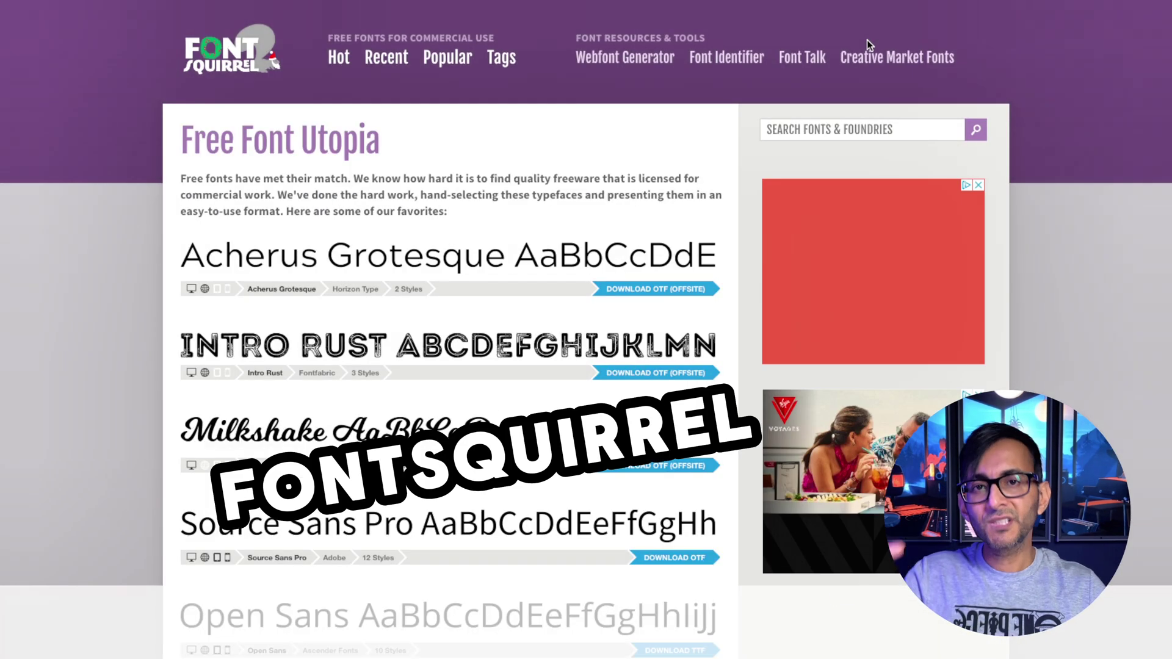
Step: Go to Font Squirrel's Webfont Generator from the site header
{"action": "left_click", "coordinate": [645, 58]}
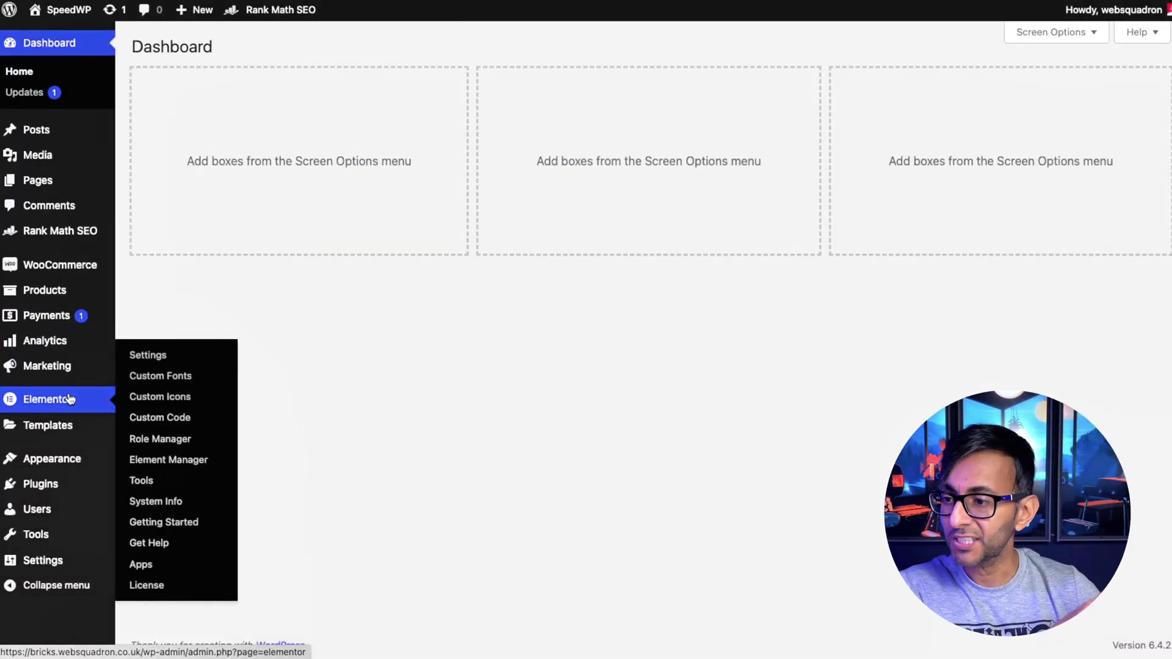
Step: In Elementor's Advanced settings, keep Google Fonts on Disable and Font Awesome 4 support on No
{"action": "left_click", "coordinate": [168, 357]}
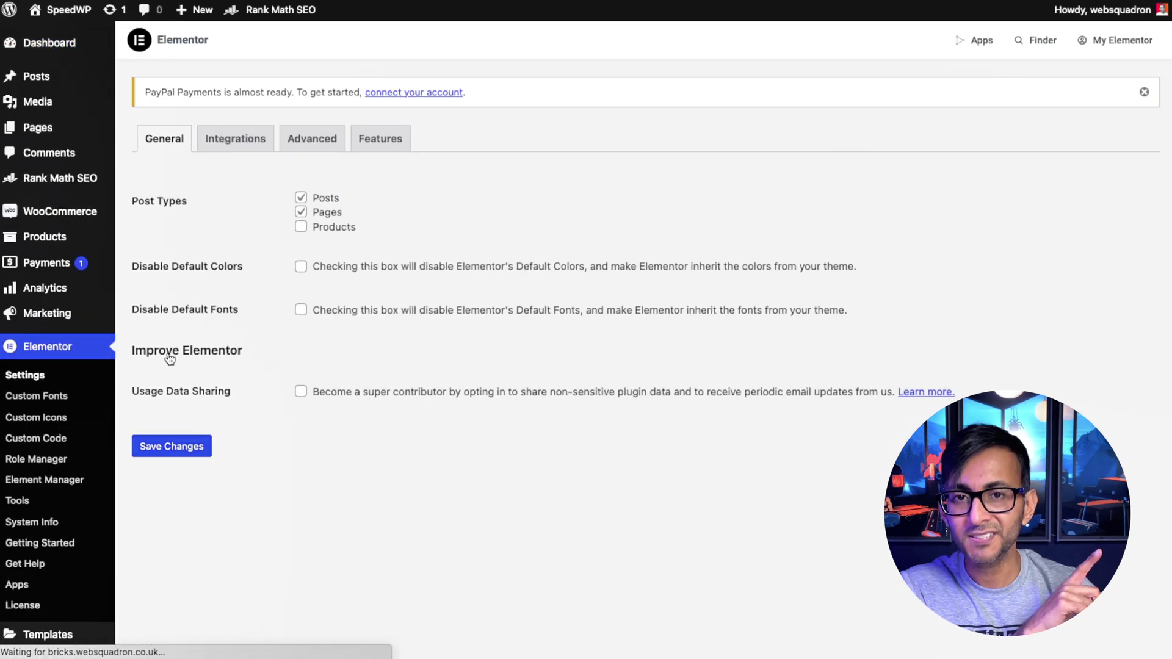
{"action": "left_click", "coordinate": [310, 138]}
{"action": "scroll", "coordinate": [323, 391], "scroll_direction": "down", "scroll_amount": 1}
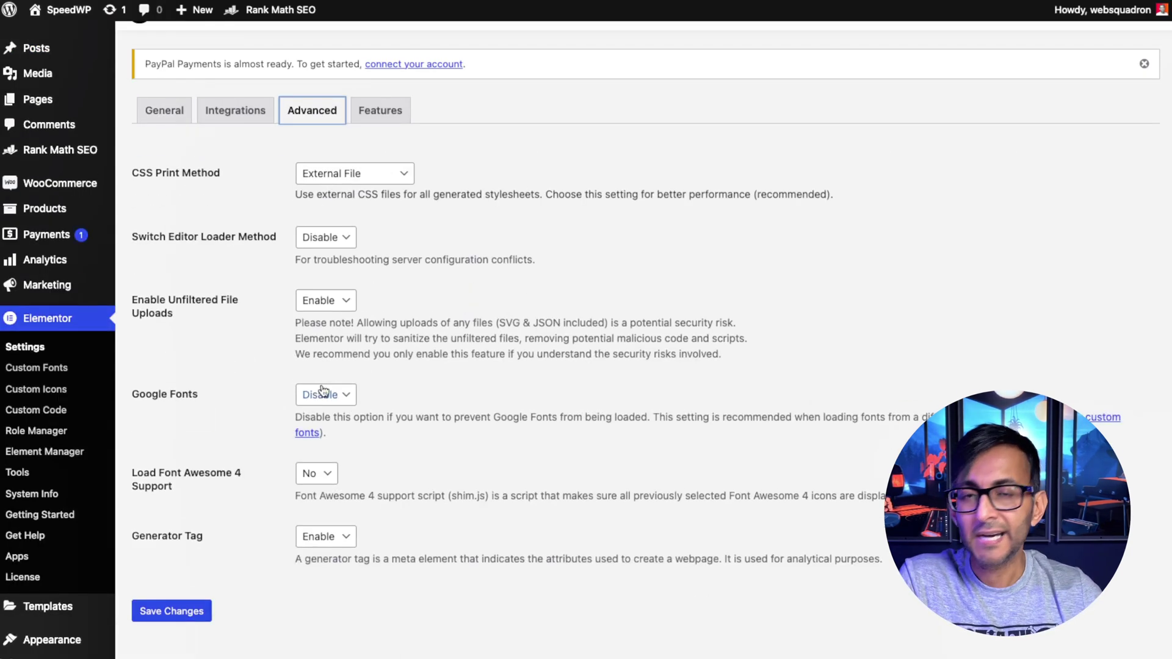
{"action": "left_click", "coordinate": [329, 396]}
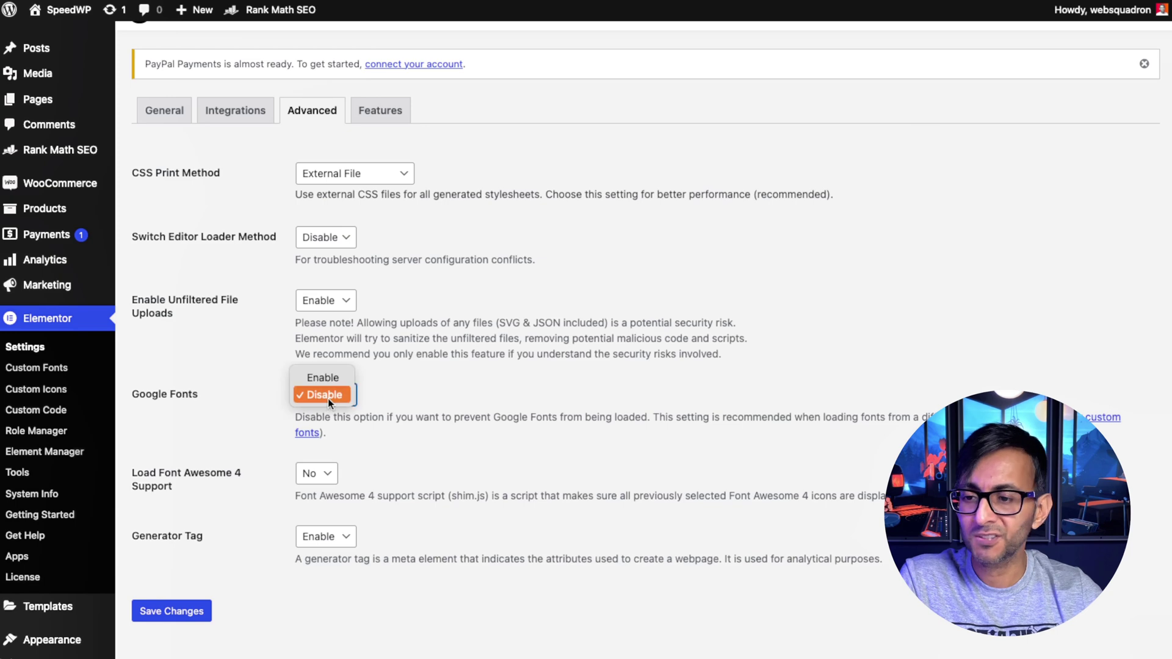
{"action": "left_click", "coordinate": [328, 396]}
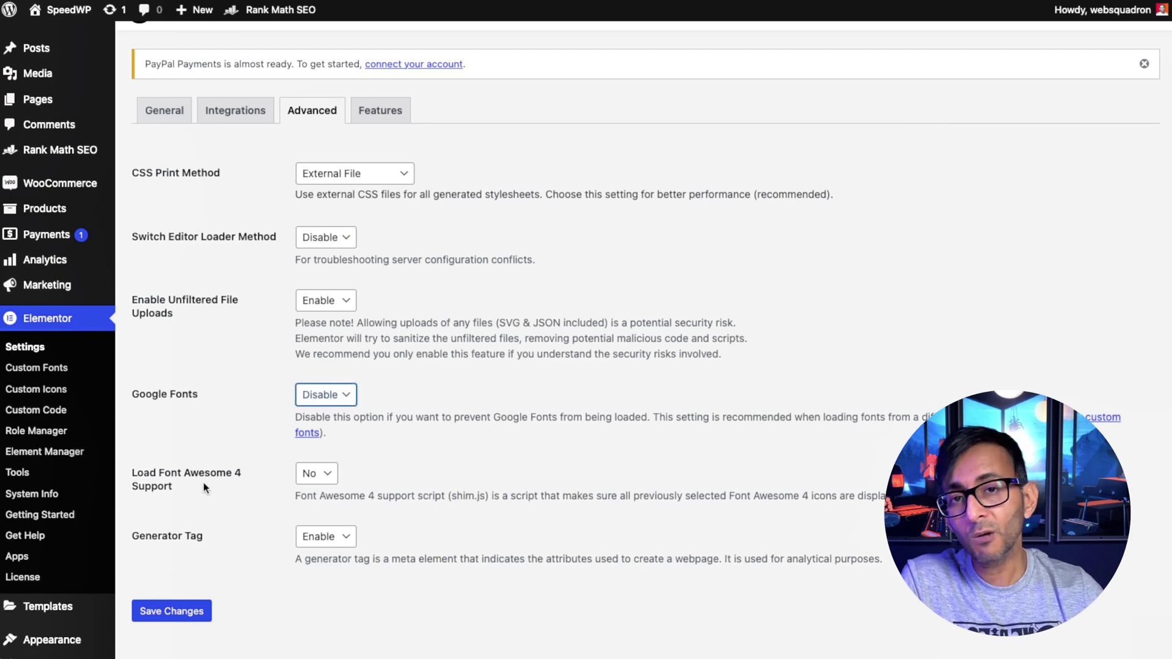
{"action": "left_click", "coordinate": [318, 474]}
{"action": "left_click", "coordinate": [320, 474]}
{"action": "left_click", "coordinate": [380, 110]}
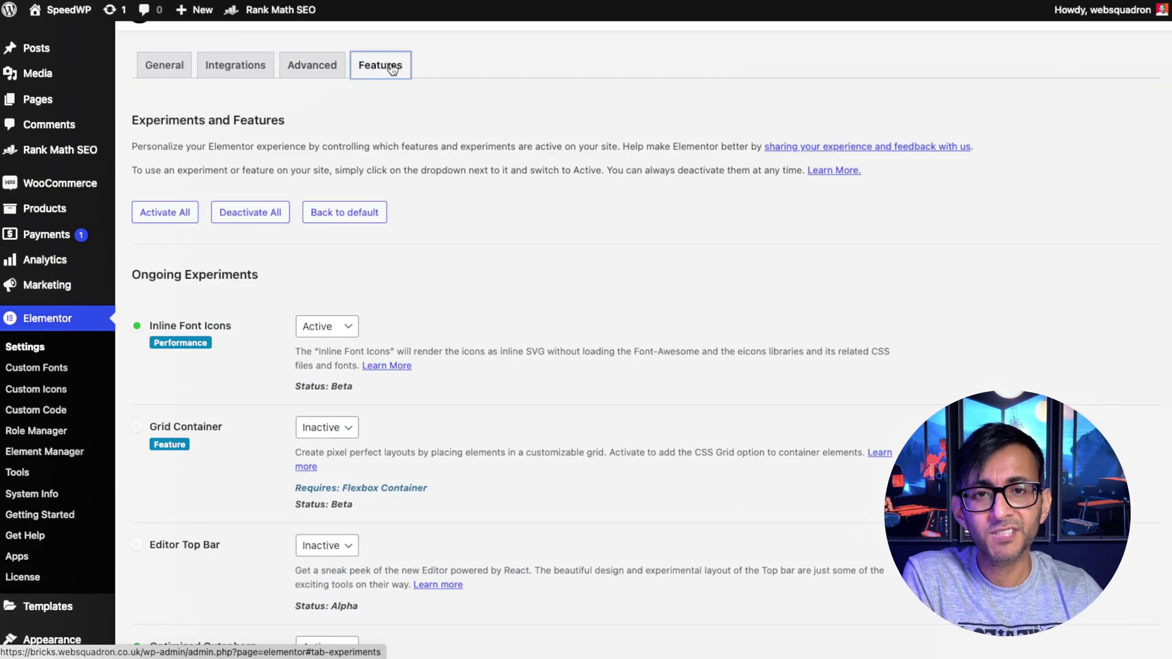
{"action": "scroll", "coordinate": [504, 75], "scroll_direction": "down", "scroll_amount": 3}
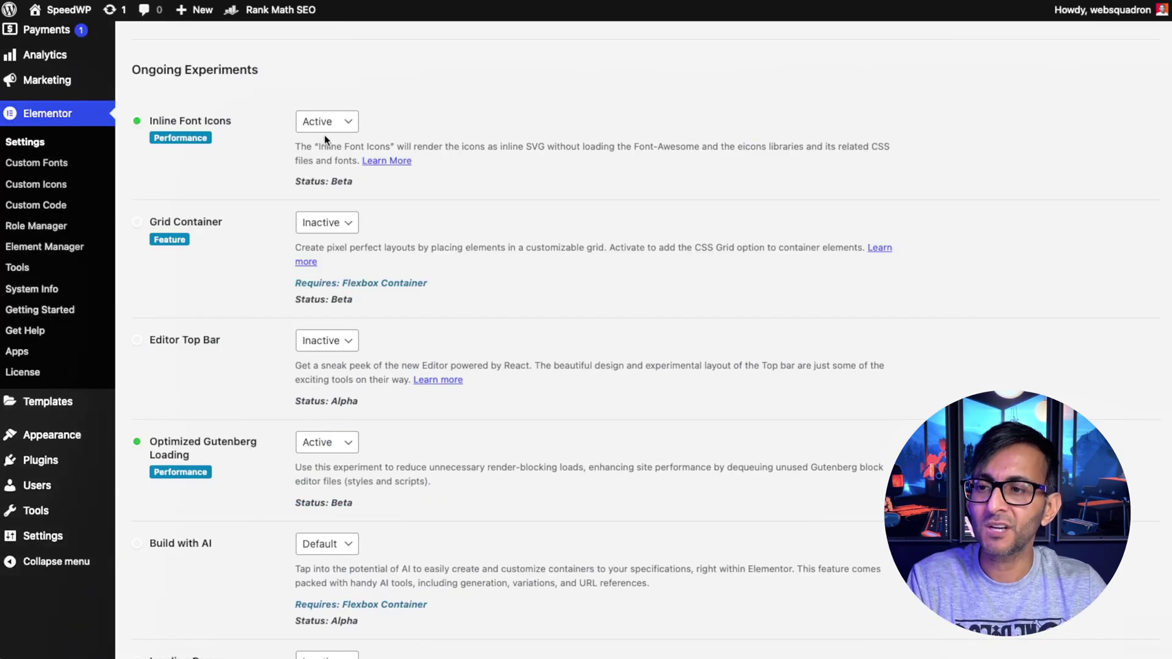
{"action": "scroll", "coordinate": [447, 340], "scroll_direction": "down", "scroll_amount": 1}
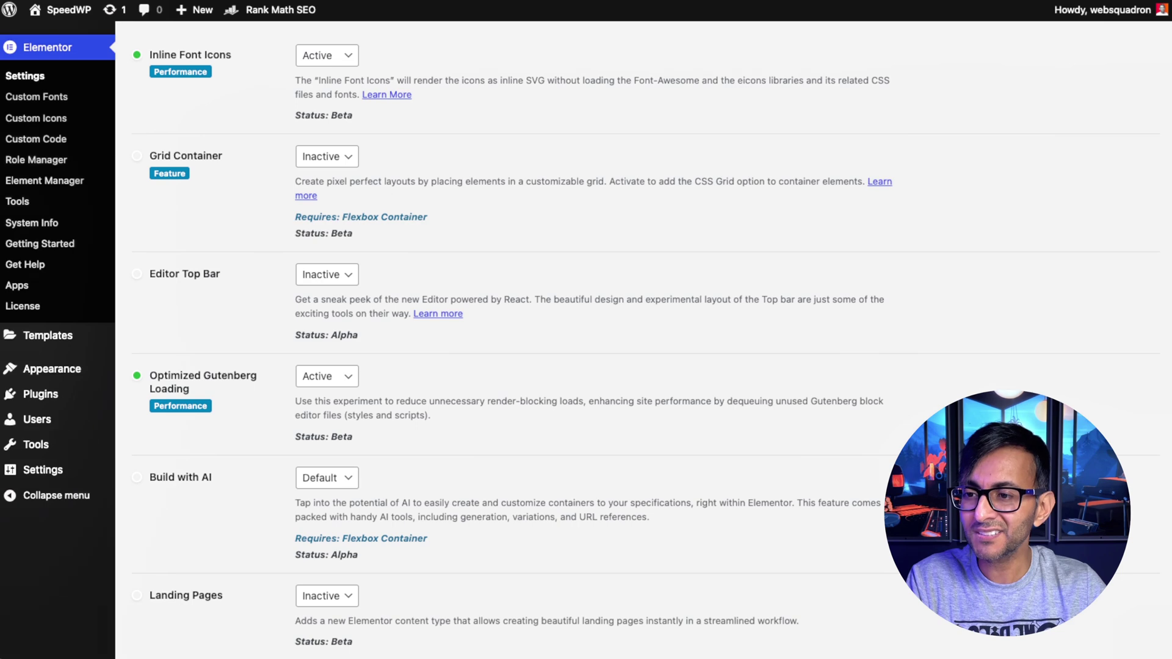
{"action": "scroll", "coordinate": [304, 276], "scroll_direction": "down", "scroll_amount": 2}
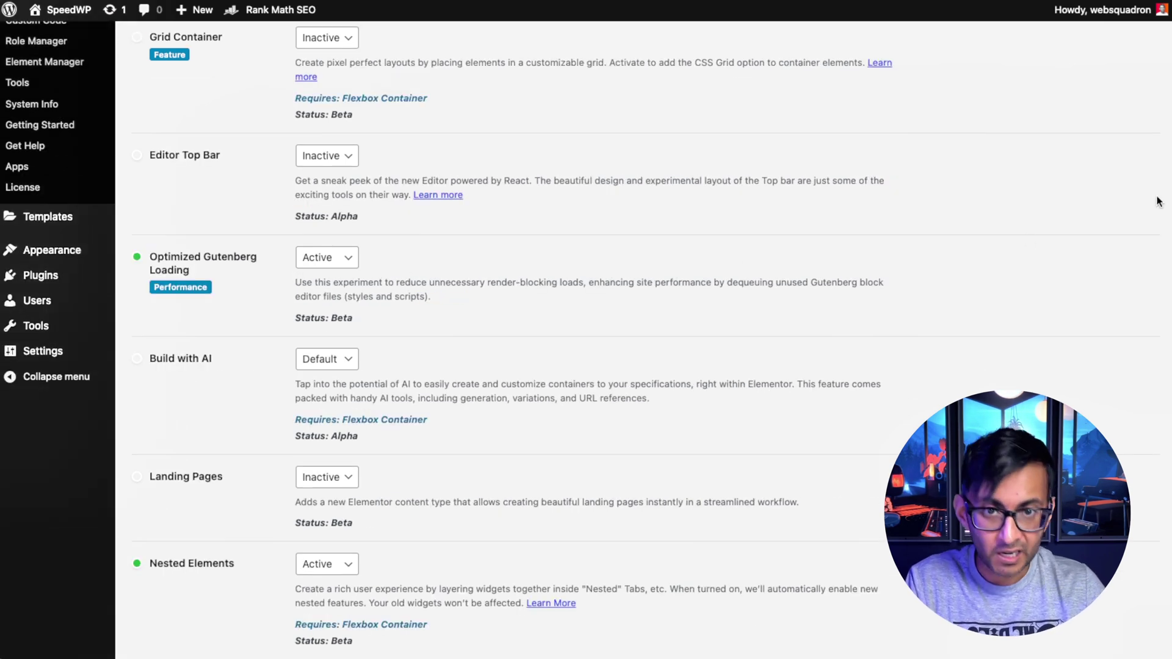
{"action": "scroll", "coordinate": [361, 155], "scroll_direction": "down", "scroll_amount": 8}
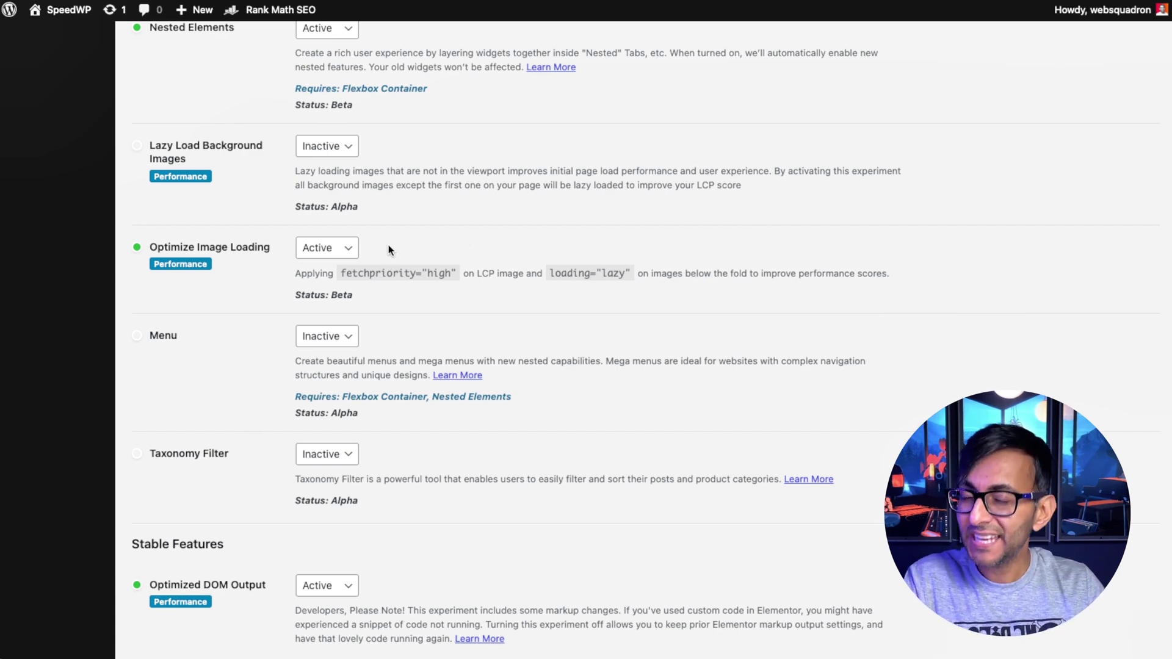
{"action": "scroll", "coordinate": [350, 109], "scroll_direction": "down", "scroll_amount": 8}
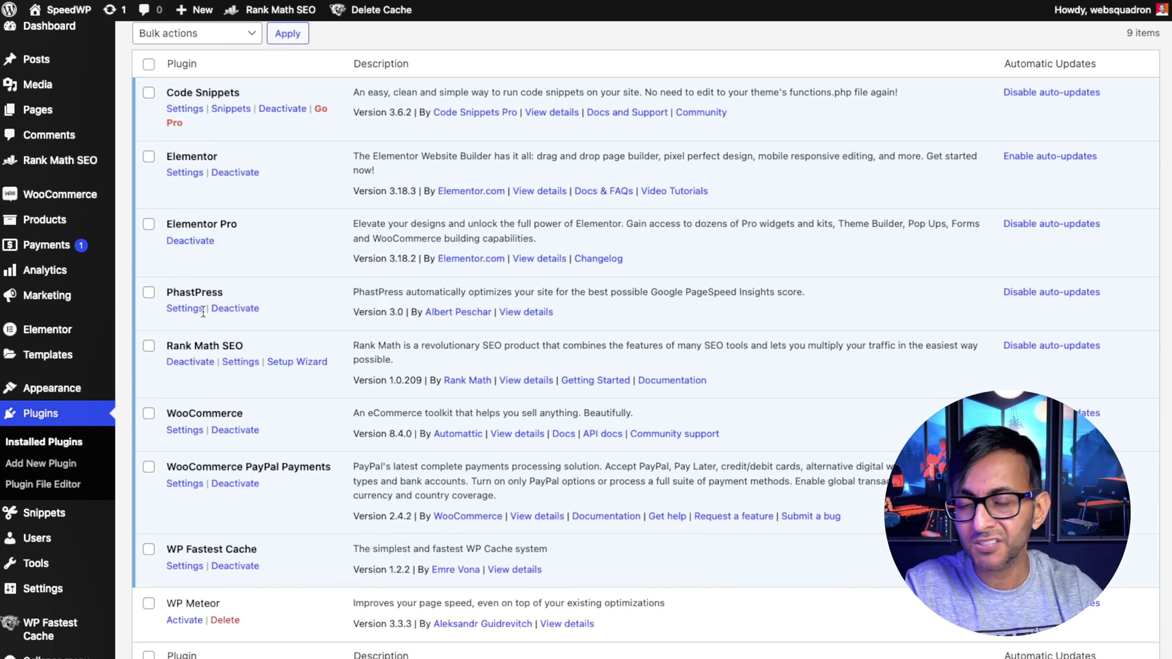
{"action": "left_click", "coordinate": [185, 309]}
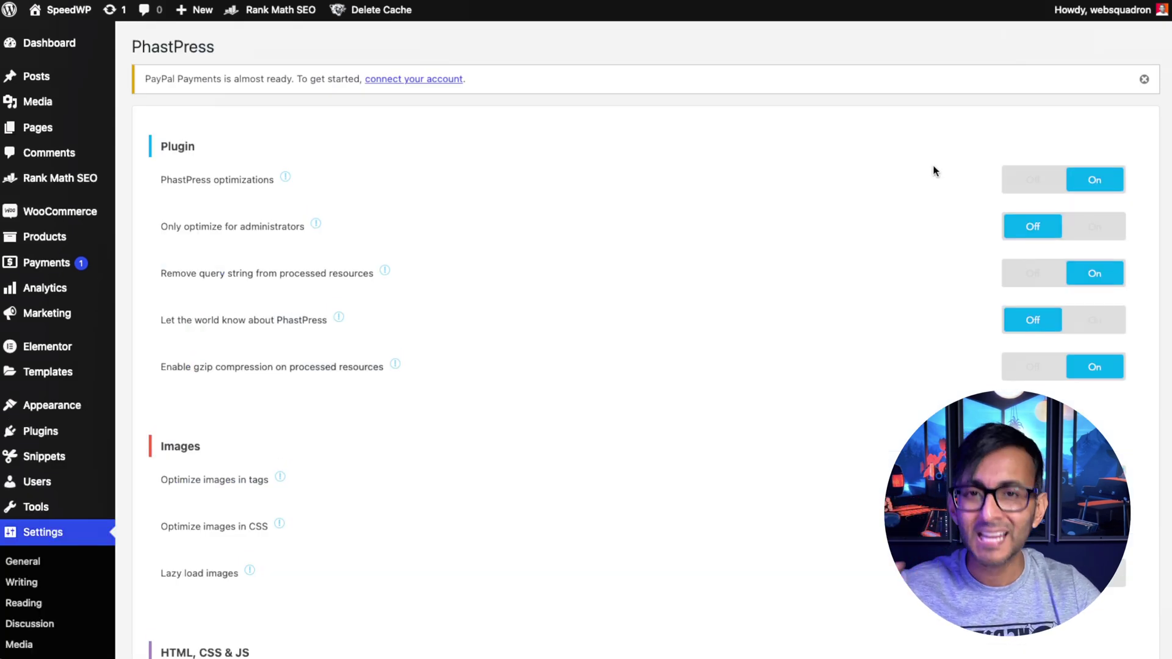
{"action": "scroll", "coordinate": [935, 165], "scroll_direction": "down", "scroll_amount": 3}
{"action": "scroll", "coordinate": [637, 341], "scroll_direction": "up", "scroll_amount": 1}
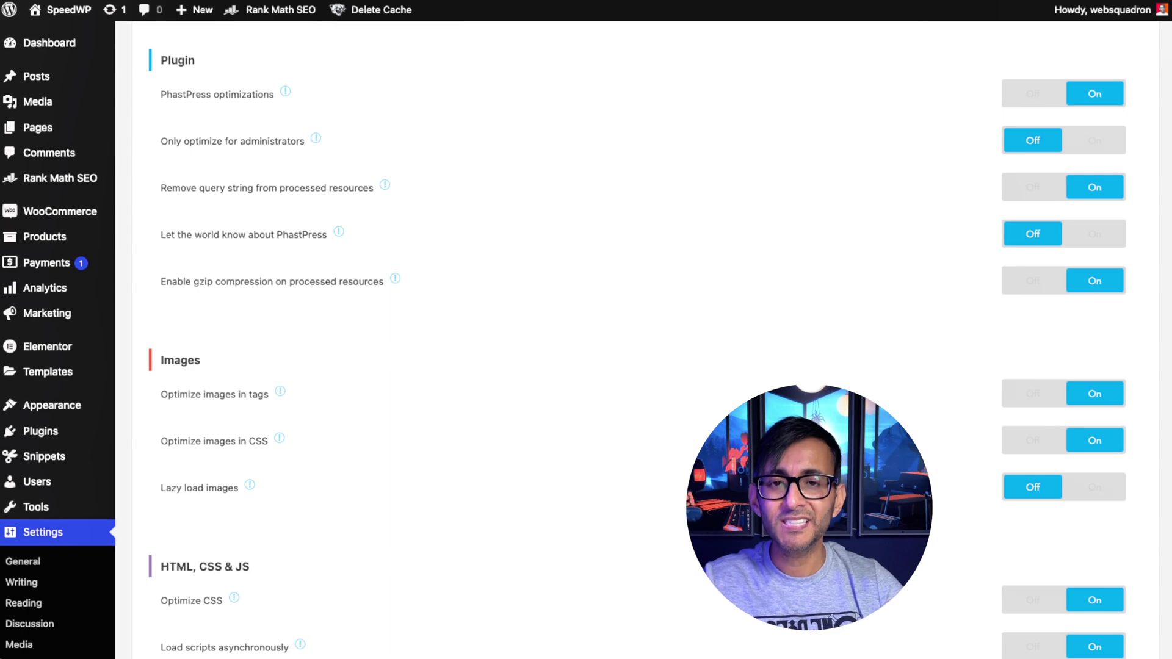
{"action": "scroll", "coordinate": [637, 342], "scroll_direction": "down", "scroll_amount": 3}
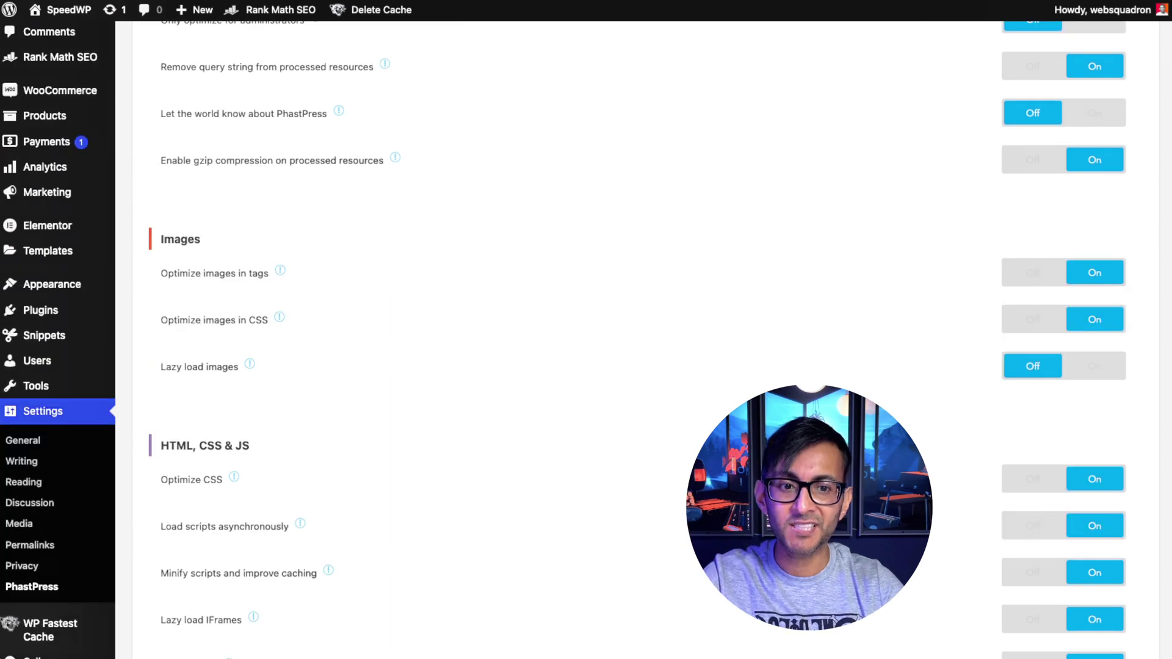
{"action": "scroll", "coordinate": [637, 341], "scroll_direction": "down", "scroll_amount": 3}
{"action": "scroll", "coordinate": [637, 342], "scroll_direction": "down", "scroll_amount": 1}
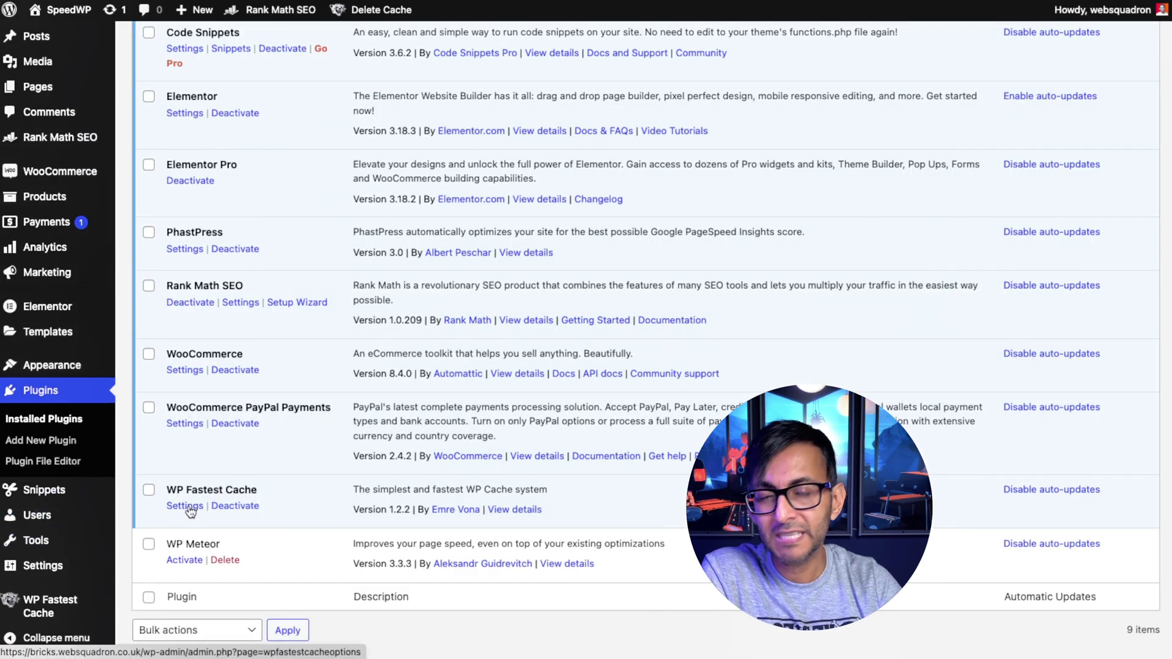
Step: Open the Code Snippets list and scroll through snippets like Remove Unused CSS and WebP Convert
{"action": "left_click", "coordinate": [189, 506]}
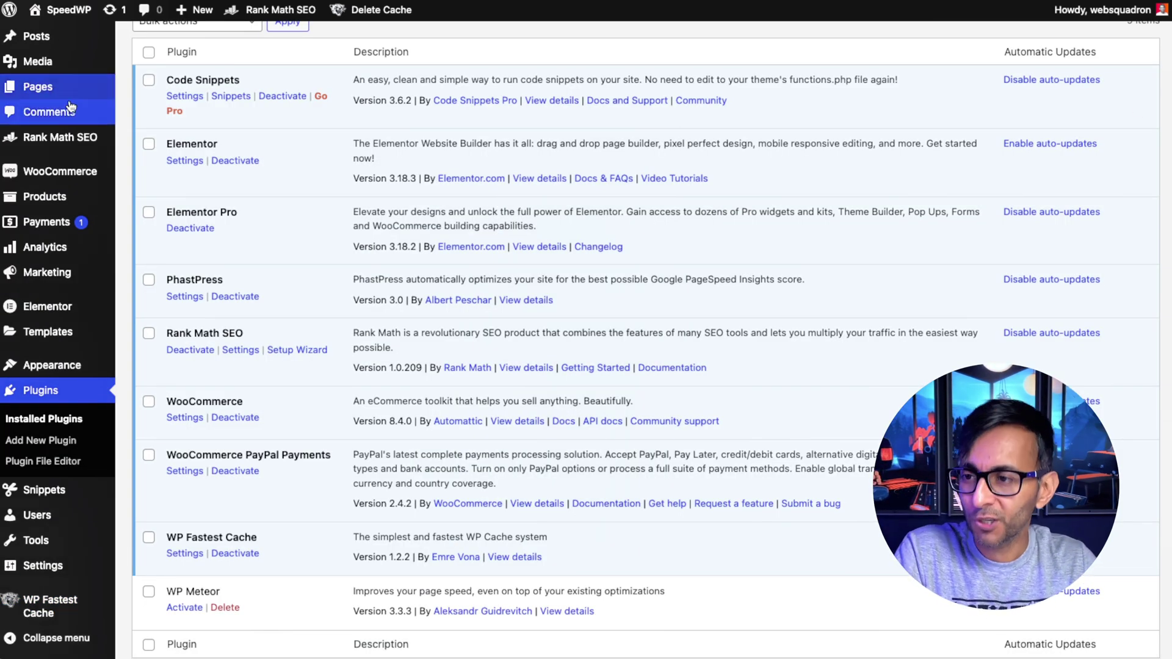
{"action": "left_click", "coordinate": [232, 96]}
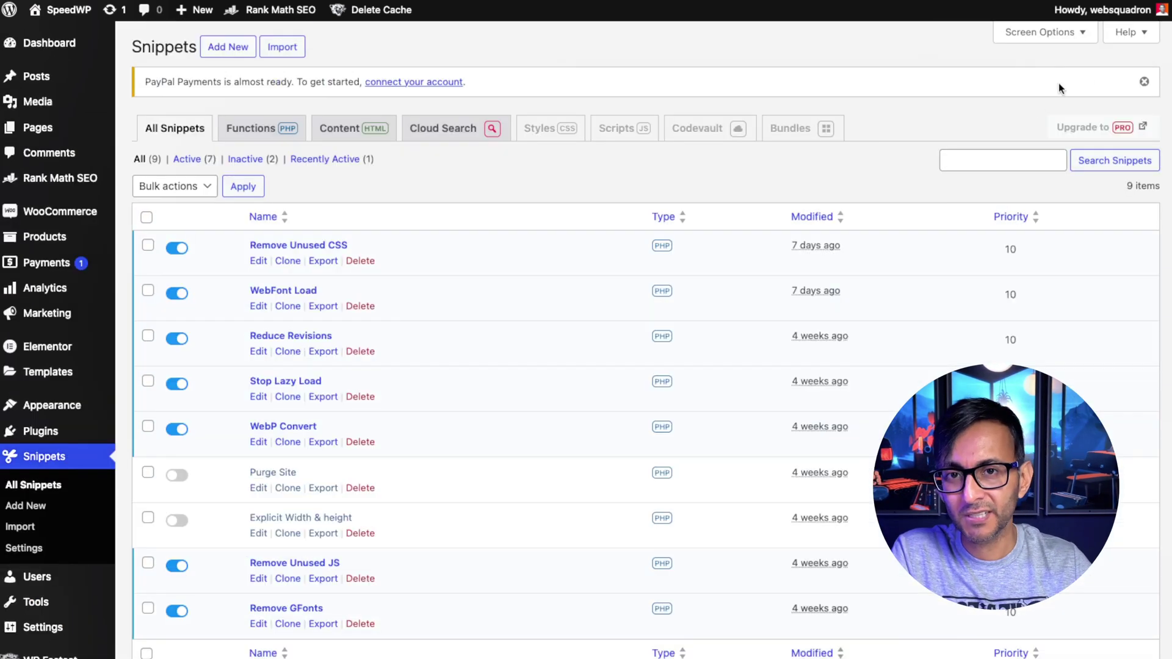
{"action": "scroll", "coordinate": [585, 342], "scroll_direction": "down", "scroll_amount": 3}
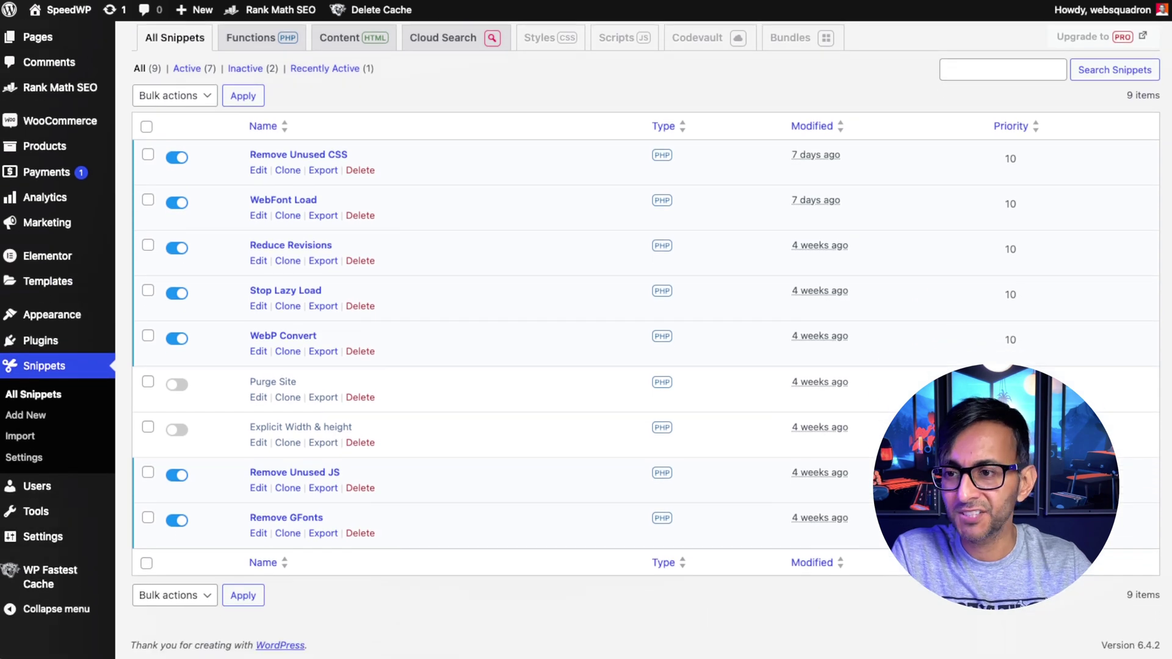